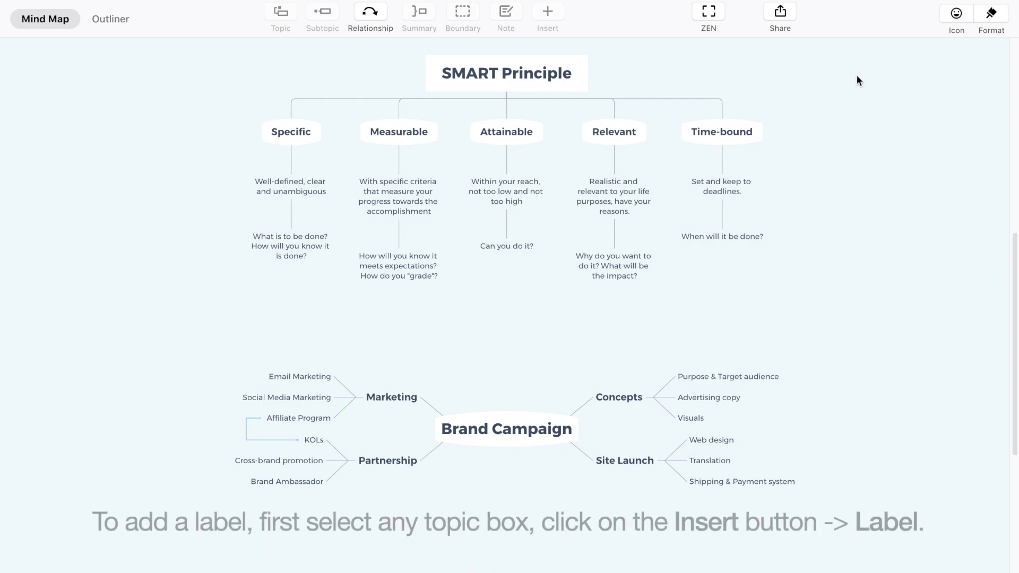
# - Add a floating topic on the canvas and label it 'concept, applications'
pyautogui.doubleClick(819, 114)
pyautogui.click(553, 15)
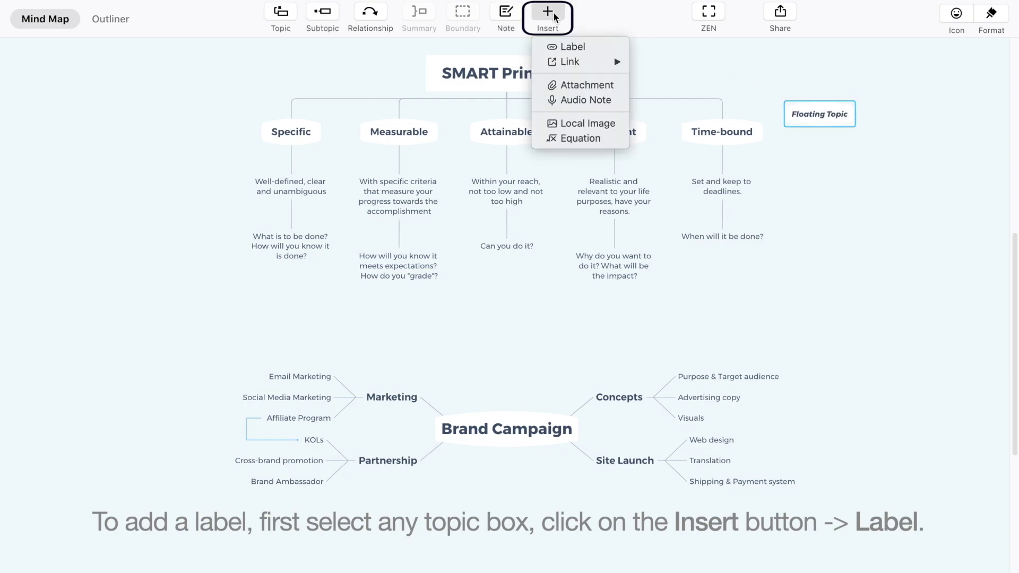
pyautogui.click(569, 48)
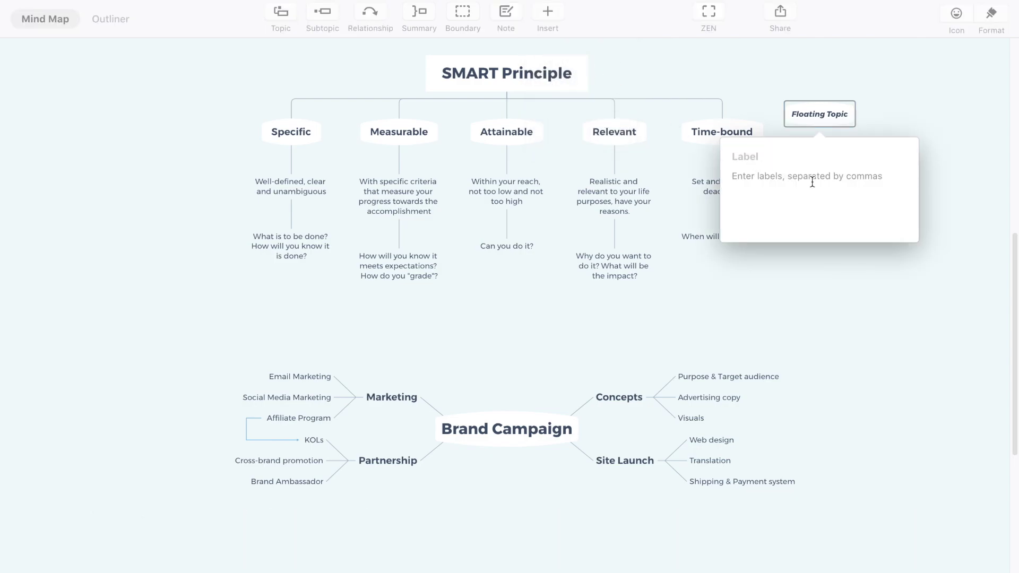
pyautogui.write('concept')
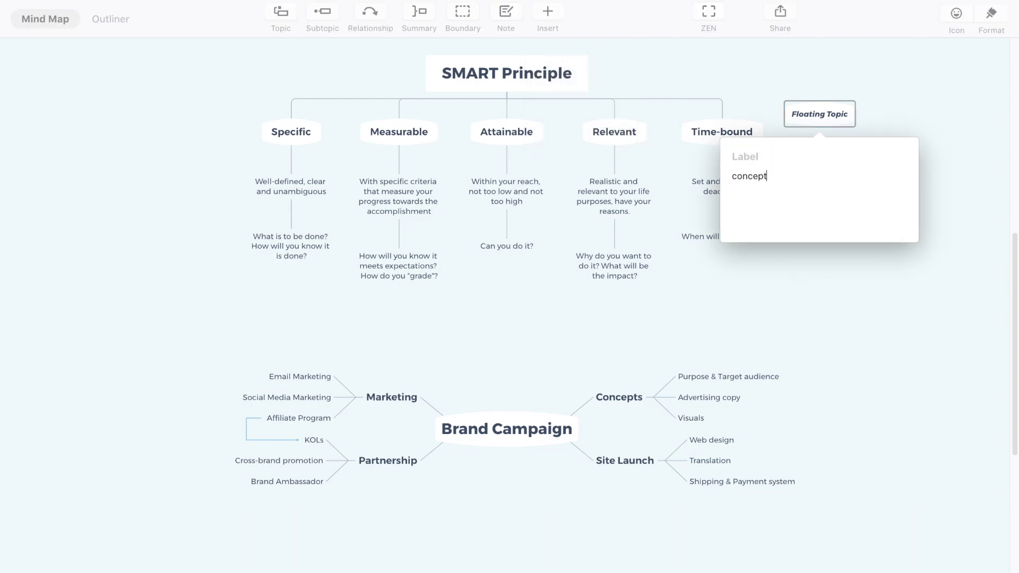
pyautogui.press('Return')
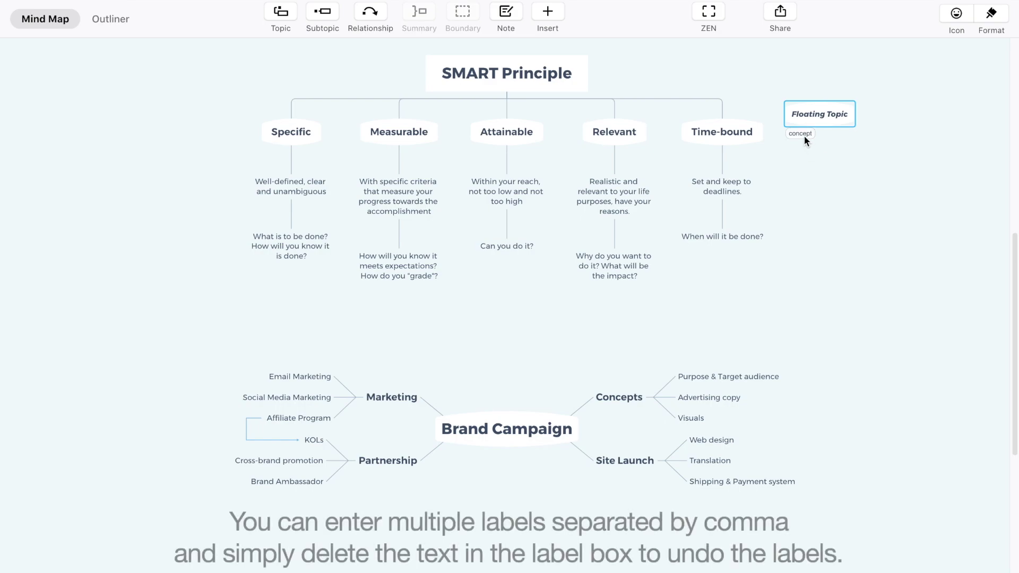
pyautogui.click(801, 134)
pyautogui.write(', applications')
pyautogui.press('Return')
# - Erase the floating topic's labels and delete the topic
pyautogui.click(812, 148)
pyautogui.press('BackSpace')
pyautogui.press('BackSpace')
pyautogui.press('BackSpace')
pyautogui.press('BackSpace')
pyautogui.press('BackSpace')
pyautogui.press('BackSpace')
pyautogui.press('BackSpace')
pyautogui.press('BackSpace')
pyautogui.press('BackSpace')
pyautogui.press('BackSpace')
pyautogui.press('BackSpace')
pyautogui.press('BackSpace')
pyautogui.press('BackSpace')
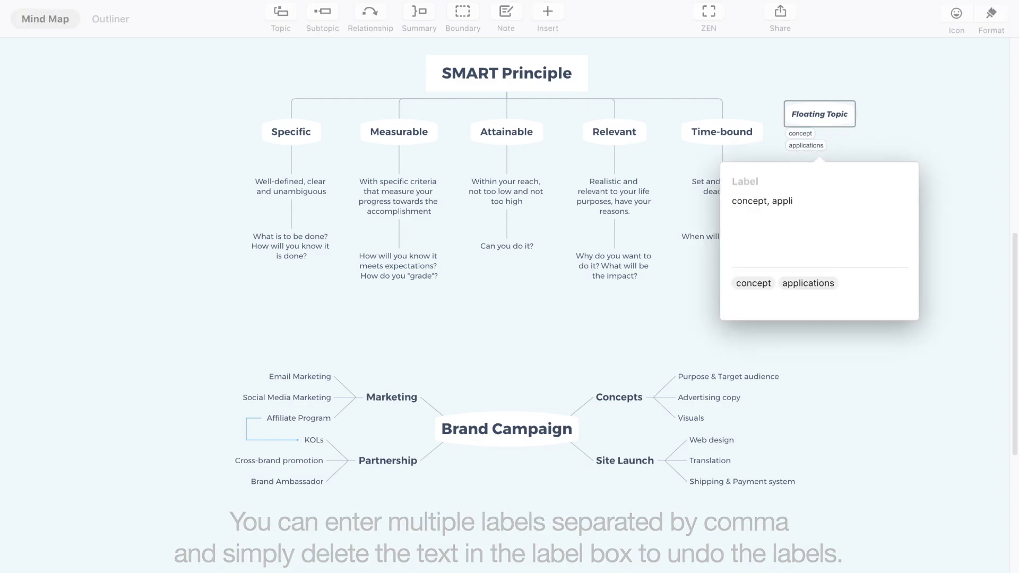
pyautogui.press('BackSpace')
pyautogui.press('BackSpace')
pyautogui.press('BackSpace')
pyautogui.press('BackSpace')
pyautogui.press('BackSpace')
pyautogui.press('BackSpace')
pyautogui.press('BackSpace')
pyautogui.press('BackSpace')
pyautogui.press('Return')
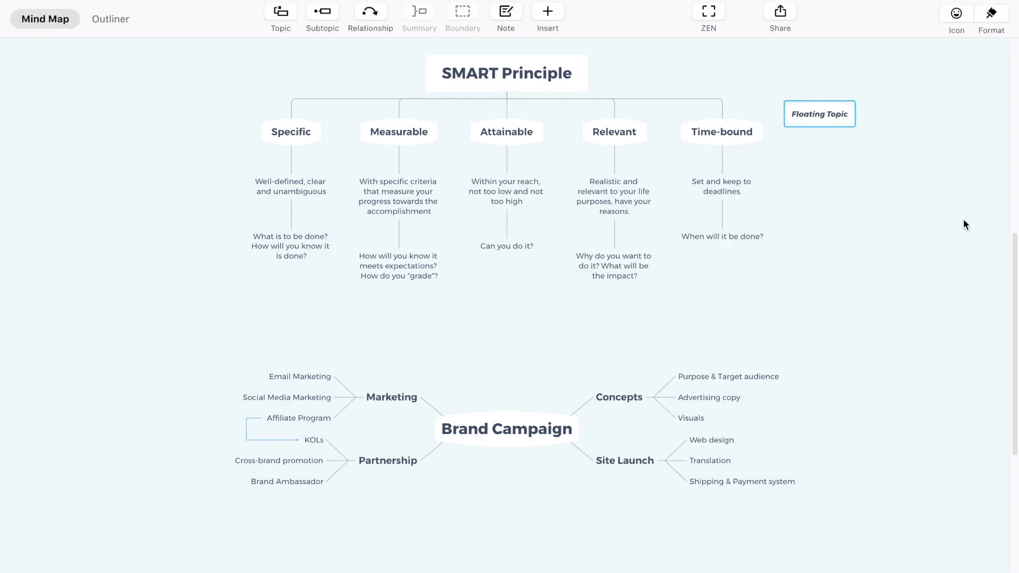
pyautogui.press('Delete')
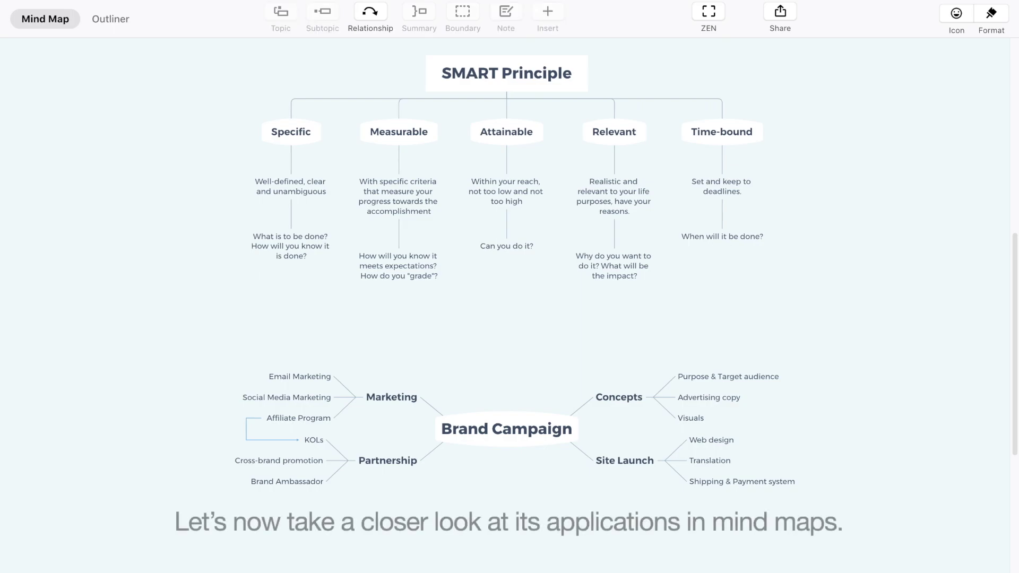
# - Zoom in and select Specific, Measurable, Attainable, Relevant, Time-bound, then Specific again
pyautogui.scroll(3, 496, 58)
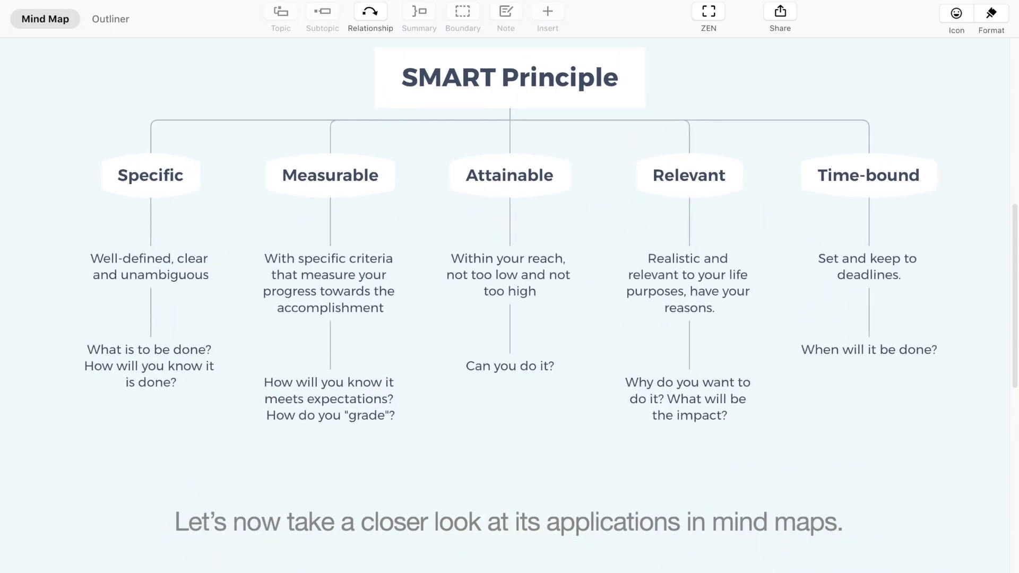
pyautogui.scroll(2, 557, 250)
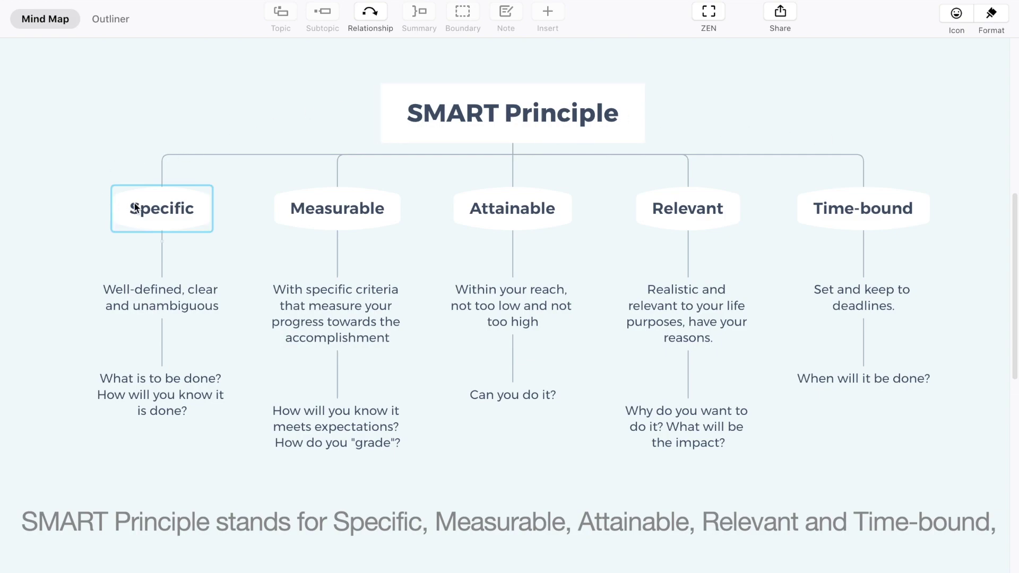
pyautogui.click(133, 206)
pyautogui.click(331, 212)
pyautogui.click(476, 217)
pyautogui.click(684, 216)
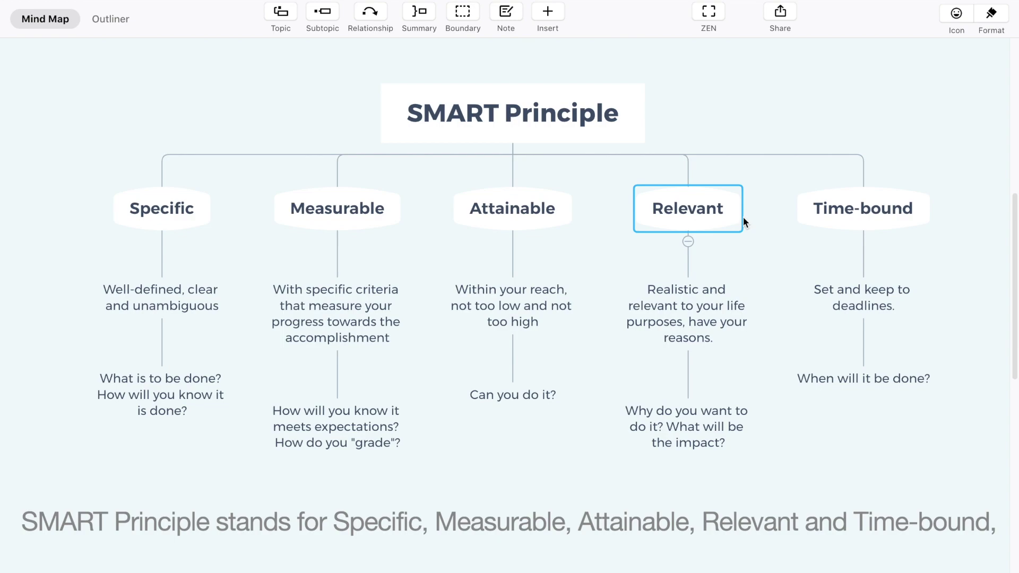
pyautogui.click(850, 211)
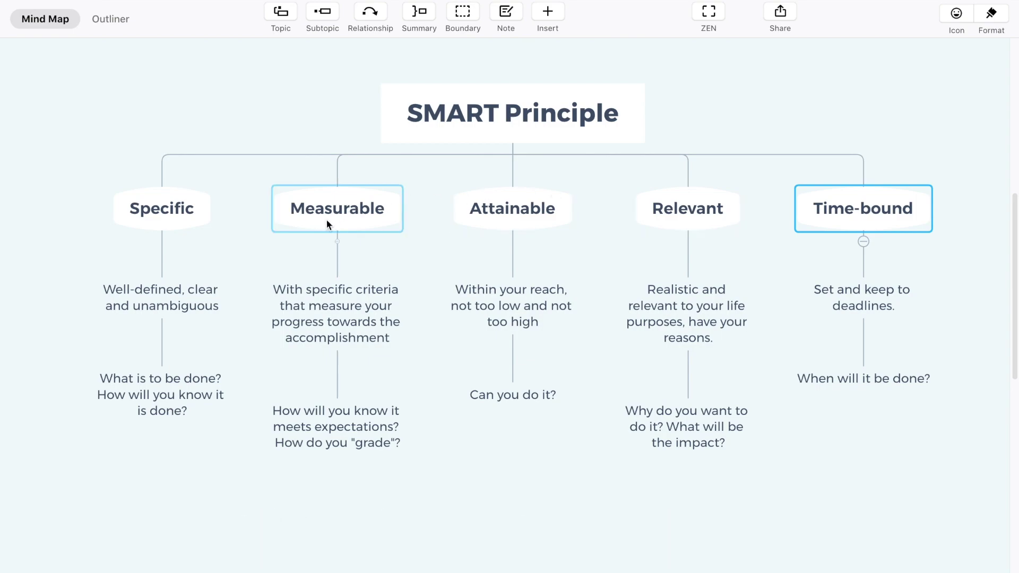
pyautogui.click(155, 203)
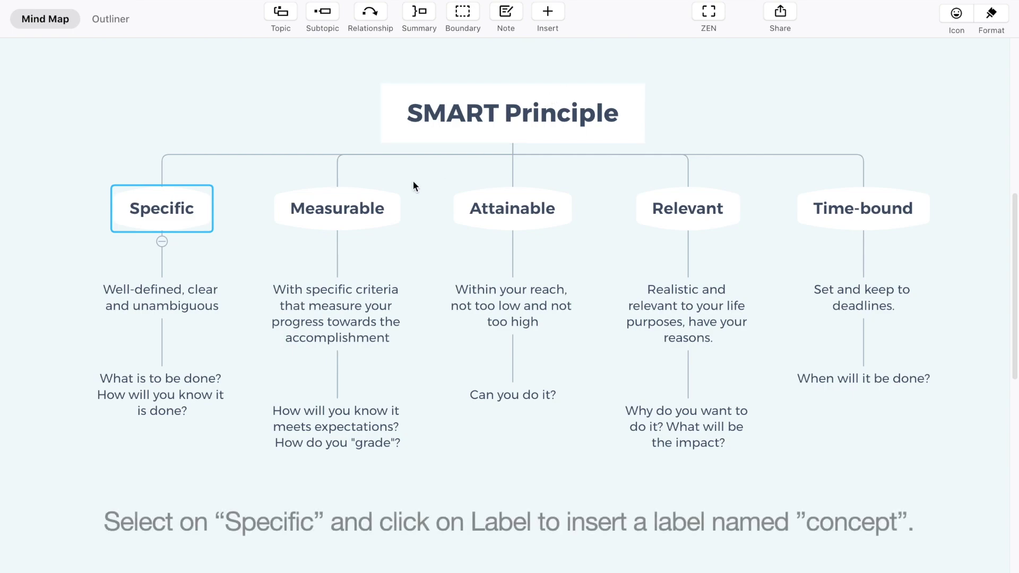
# - Give Specific and its 'Well-defined, clear and unambiguous' description the 'concept' label
pyautogui.click(548, 12)
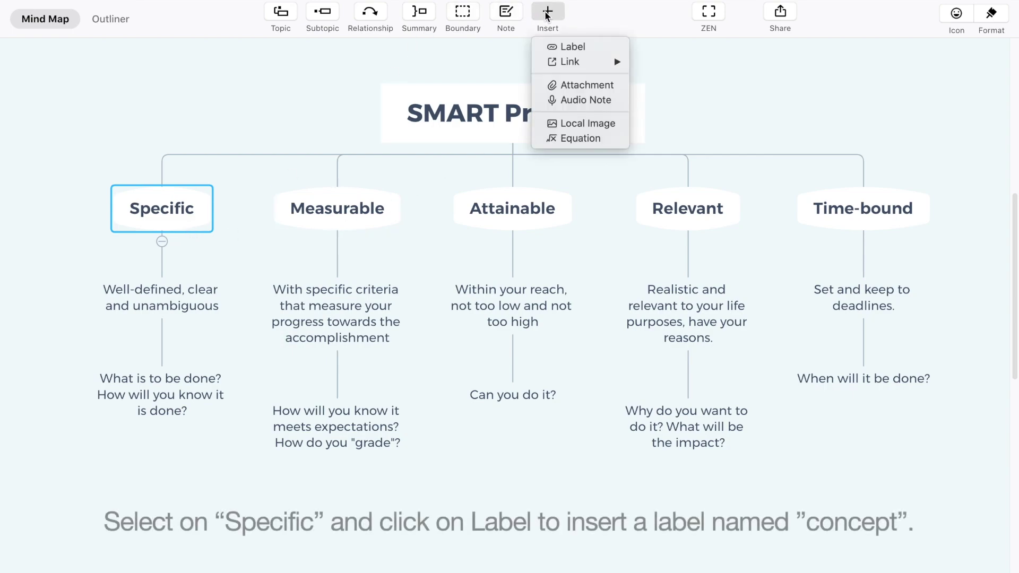
pyautogui.click(568, 47)
pyautogui.write('concept')
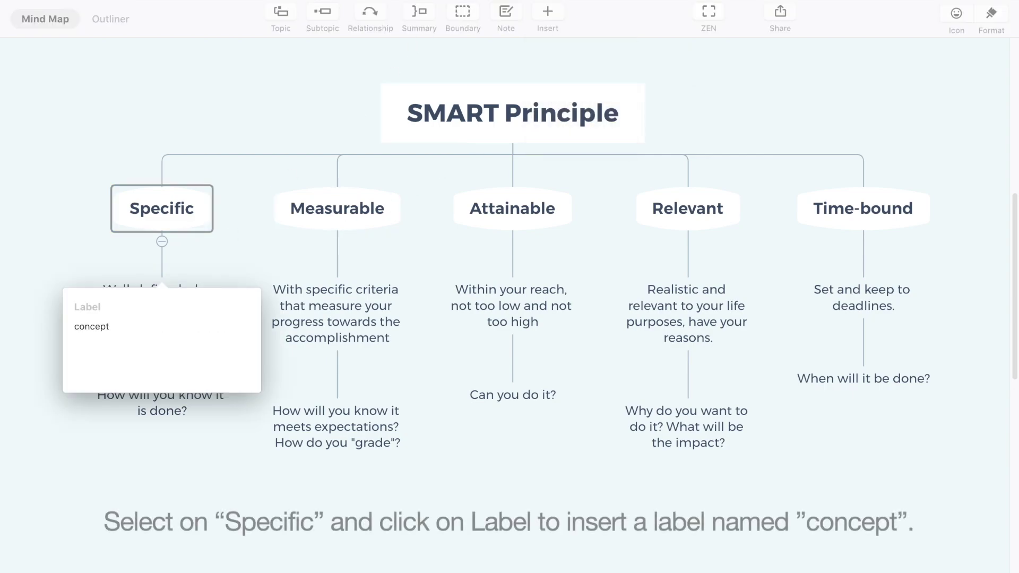
pyautogui.press('Return')
pyautogui.click(190, 331)
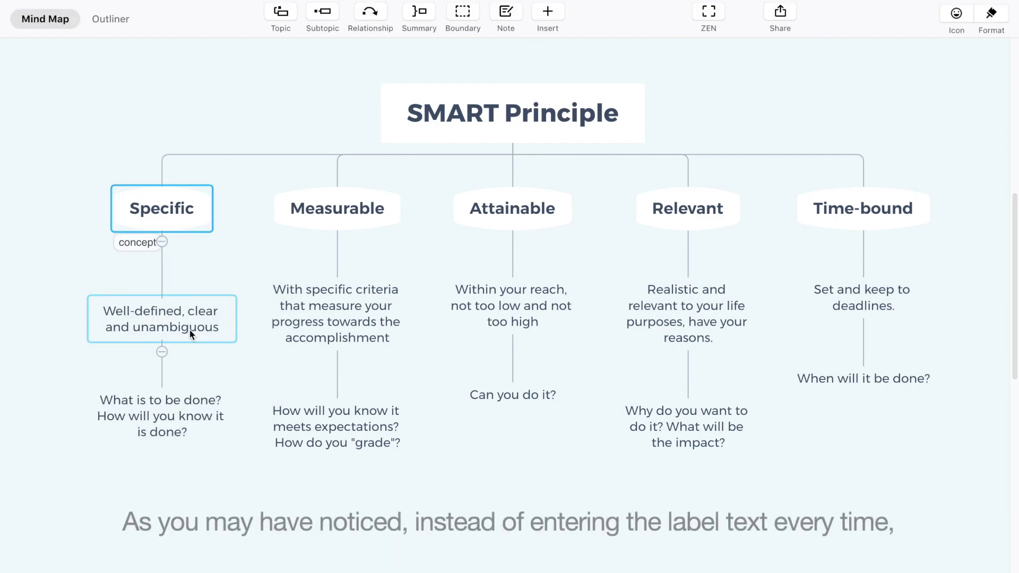
pyautogui.click(546, 16)
pyautogui.click(548, 48)
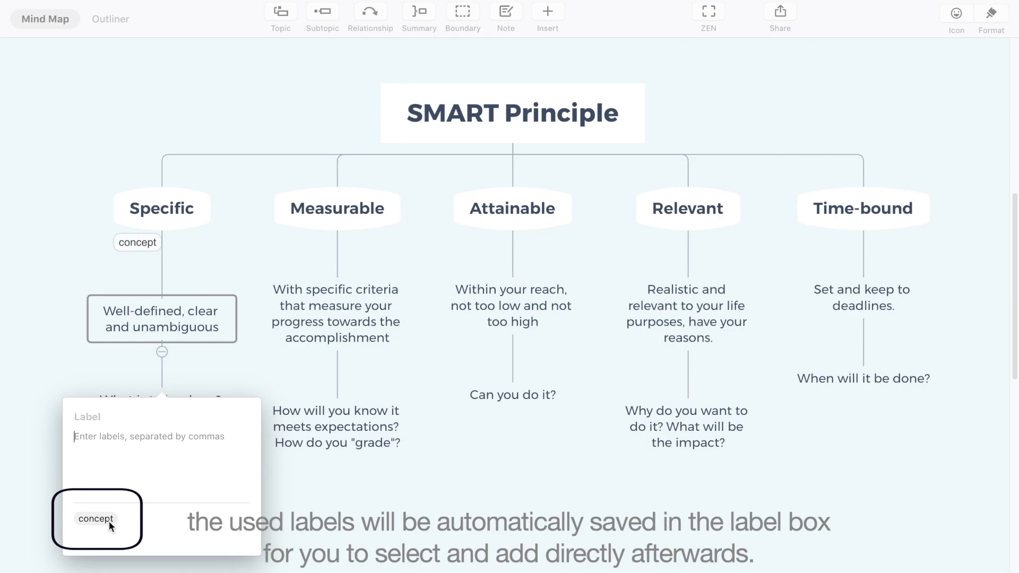
pyautogui.click(110, 519)
pyautogui.click(318, 505)
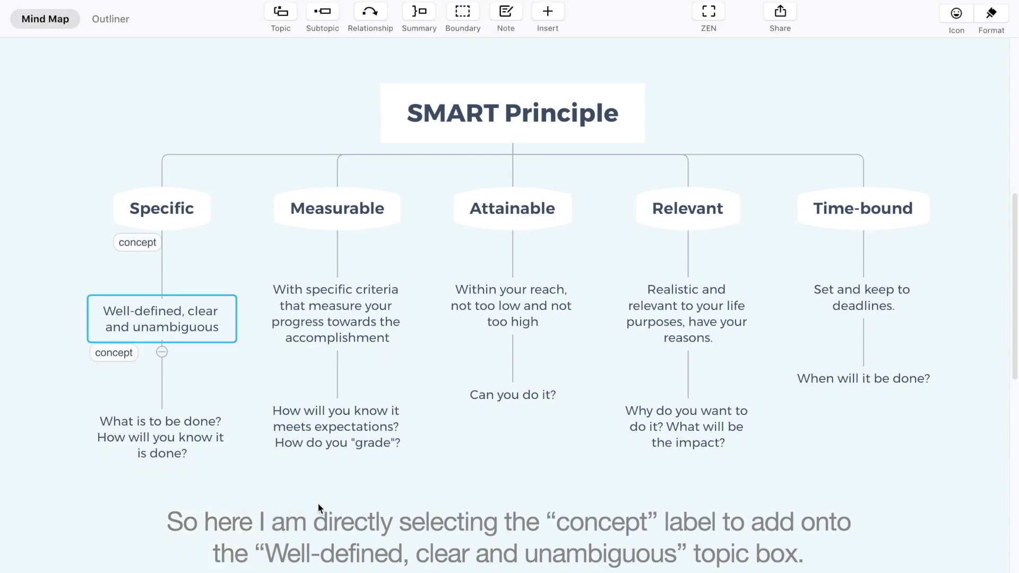
# - Label the 'What is to be done?' question topic 'explanation', then deselect to review
pyautogui.click(146, 427)
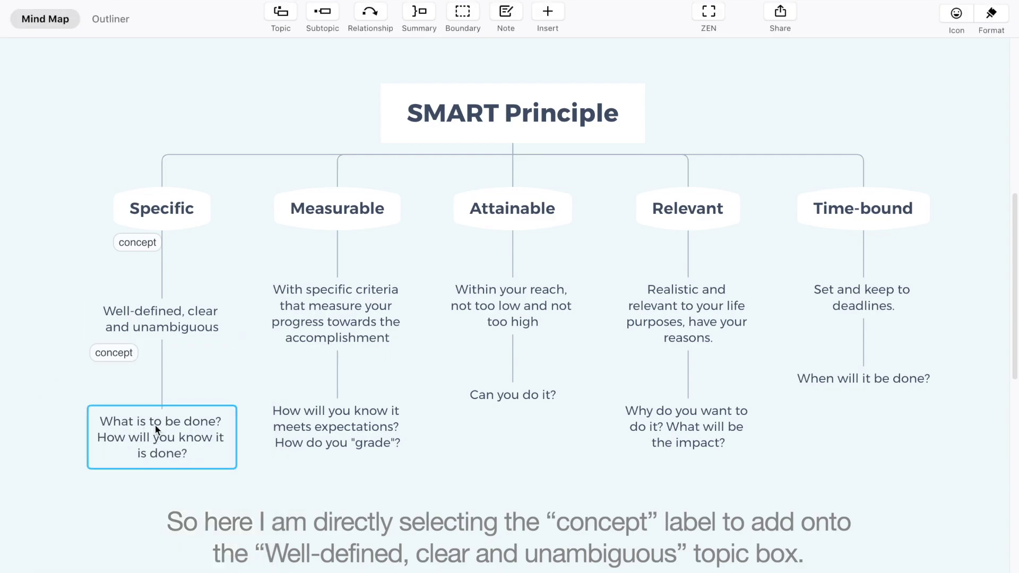
pyautogui.hotkey('ctrl', 'shift', 'l')
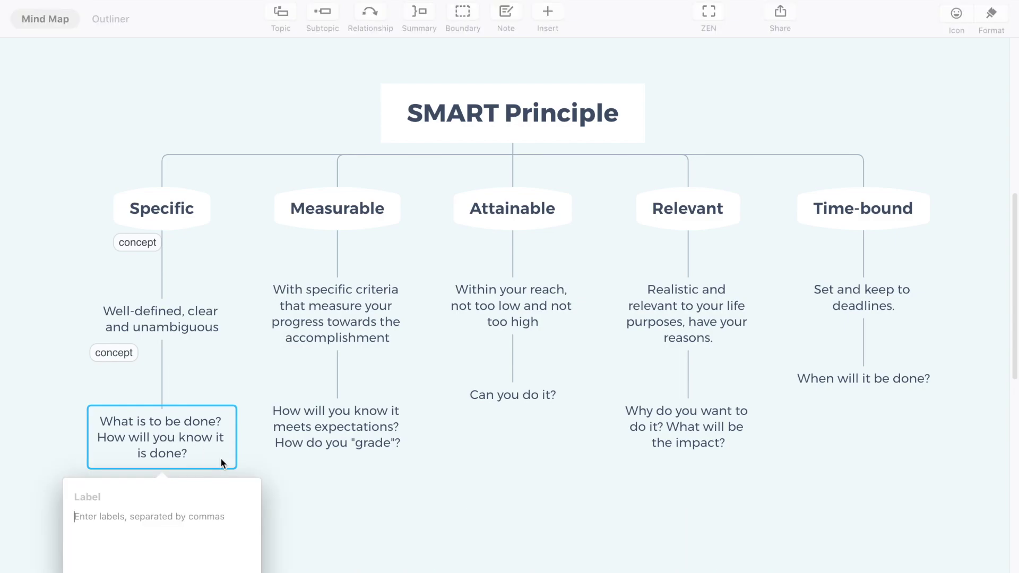
pyautogui.write('explan')
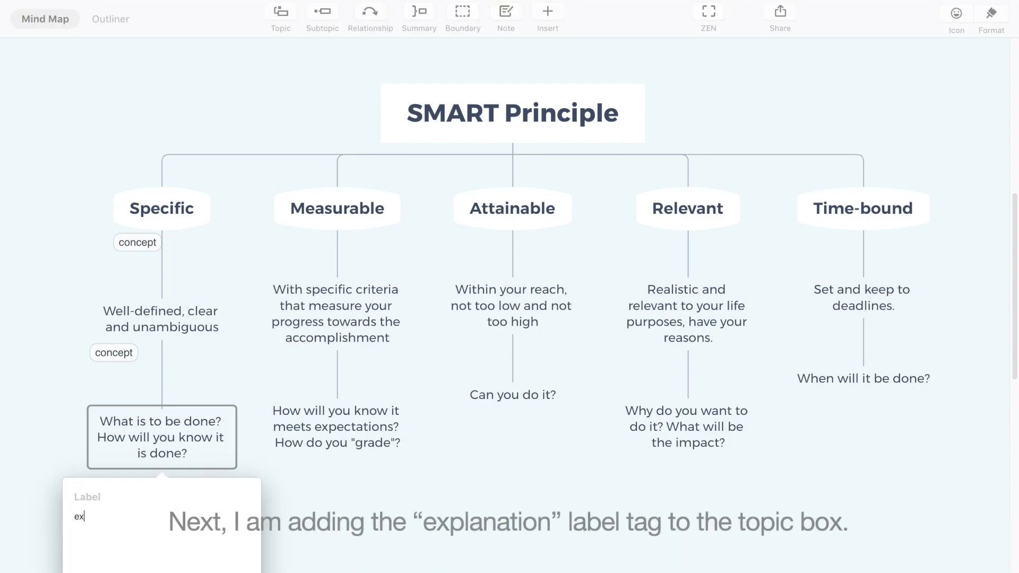
pyautogui.write('ation')
pyautogui.press('Return')
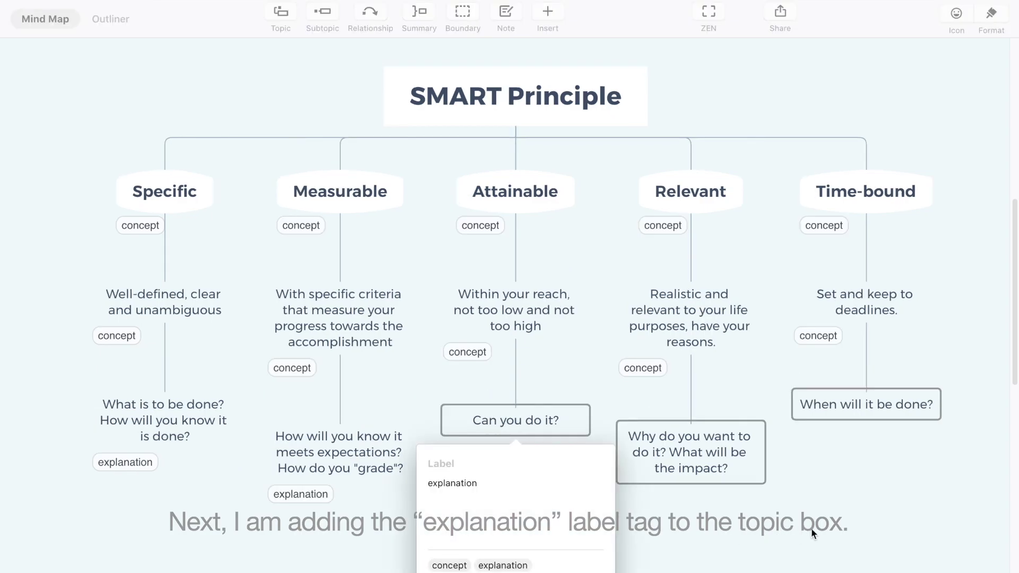
pyautogui.press('Return')
pyautogui.click(953, 497)
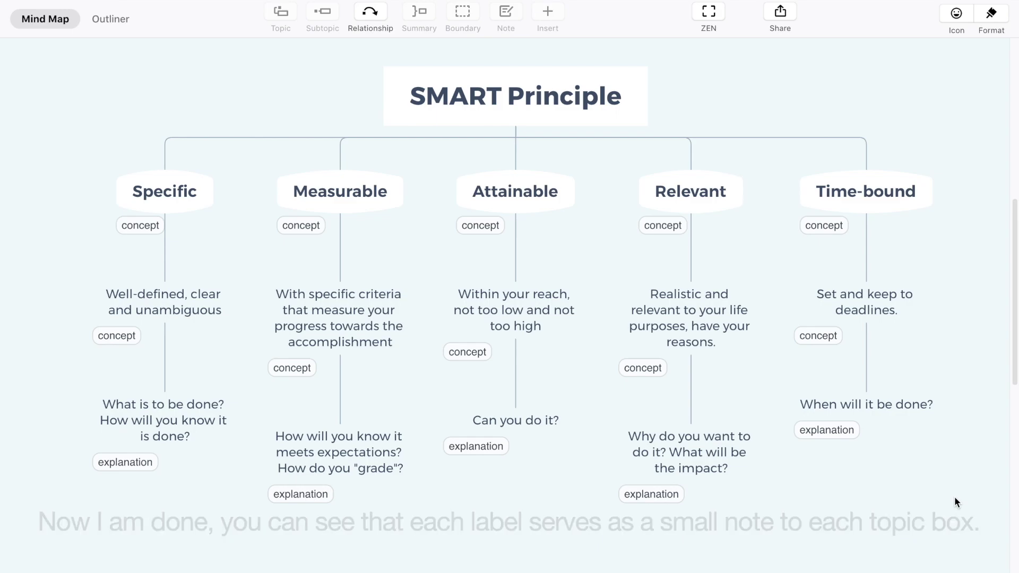
# - Scroll to the Brand Campaign map and label Purpose & Target audience 'branding'
pyautogui.scroll(-5, 954, 502)
pyautogui.scroll(-5, 509, 319)
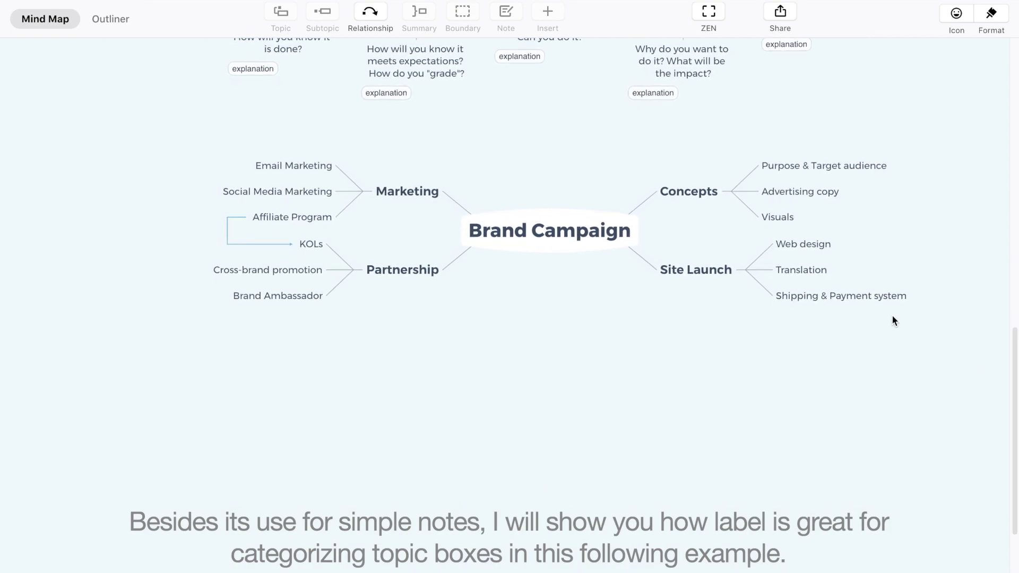
pyautogui.click(689, 190)
pyautogui.click(695, 269)
pyautogui.click(425, 275)
pyautogui.keyDown('ctrl'); pyautogui.click(682, 194); pyautogui.keyUp('ctrl')
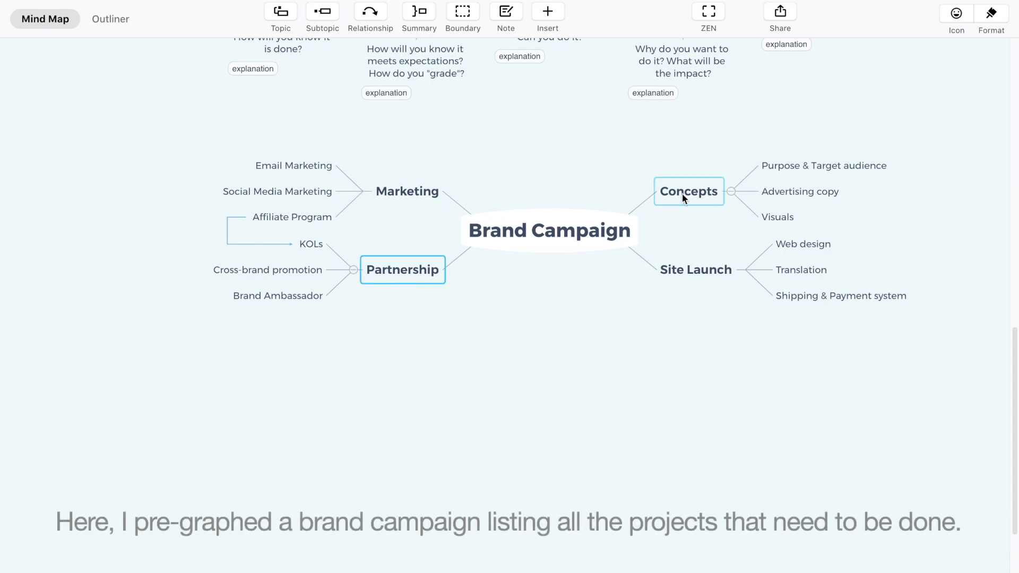
pyautogui.click(682, 194)
pyautogui.click(803, 168)
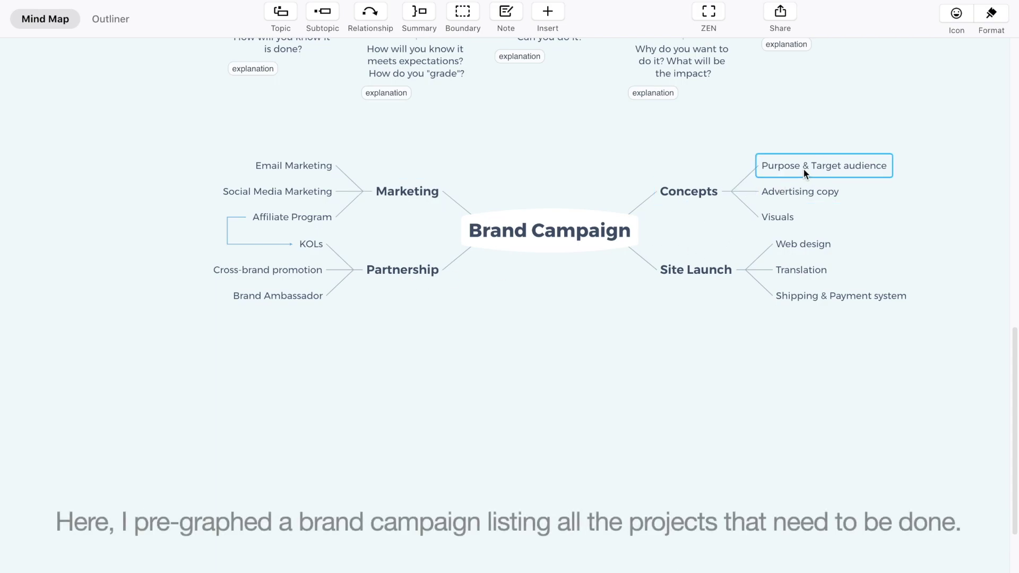
pyautogui.hotkey('ctrl', 'shift', 'l')
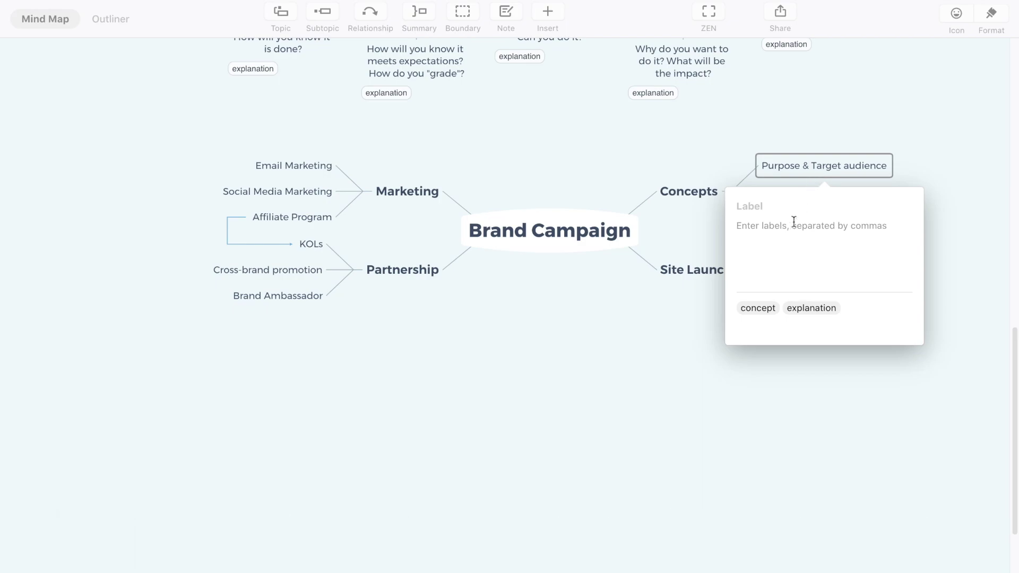
pyautogui.write('branding')
pyautogui.press('Return')
# - Label Advertising copy 'ad' and Visuals 'design'
pyautogui.click(817, 196)
pyautogui.hotkey('ctrl', 'shift', 'l')
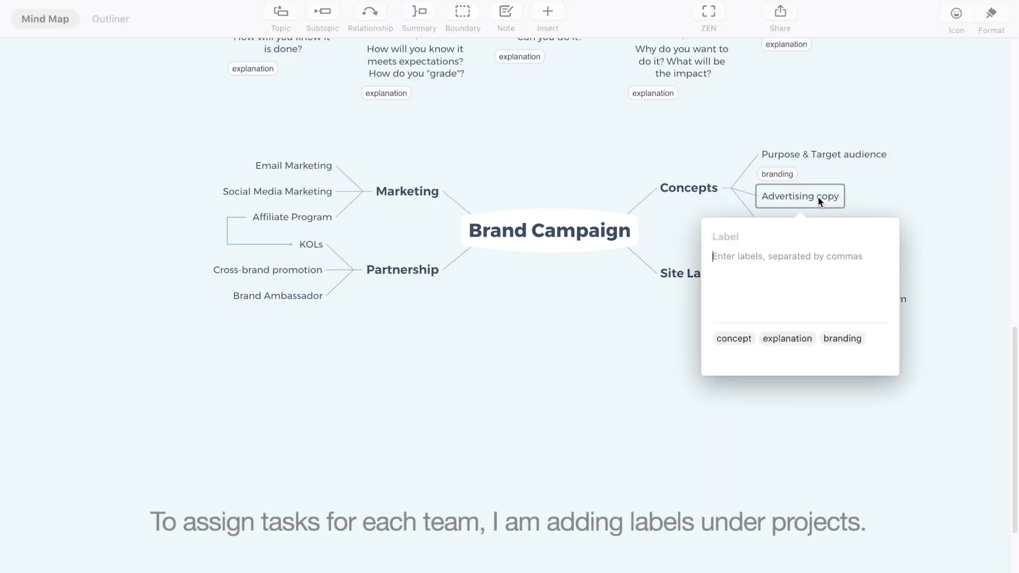
pyautogui.write('ad')
pyautogui.press('Return')
pyautogui.click(776, 229)
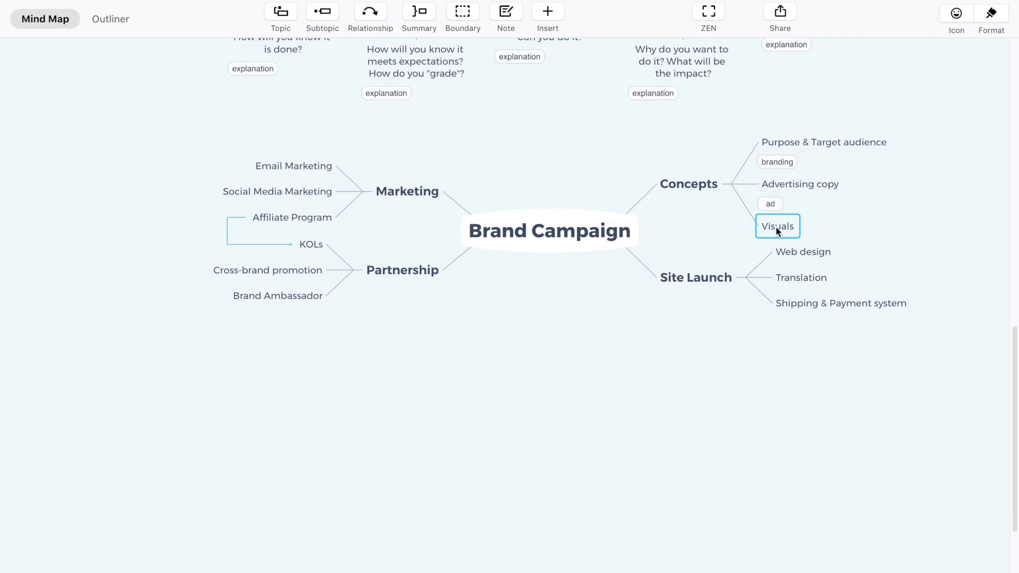
pyautogui.hotkey('ctrl', 'shift', 'l')
pyautogui.write('design')
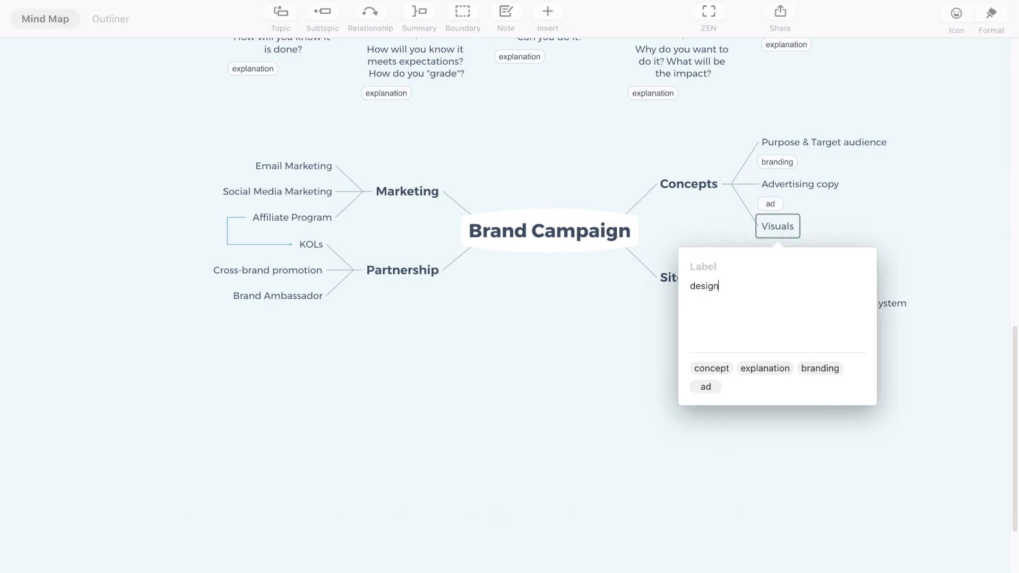
pyautogui.press('Return')
# - Give Web design both the existing 'branding' and 'design' labels
pyautogui.click(810, 263)
pyautogui.hotkey('ctrl', 'shift', 'l')
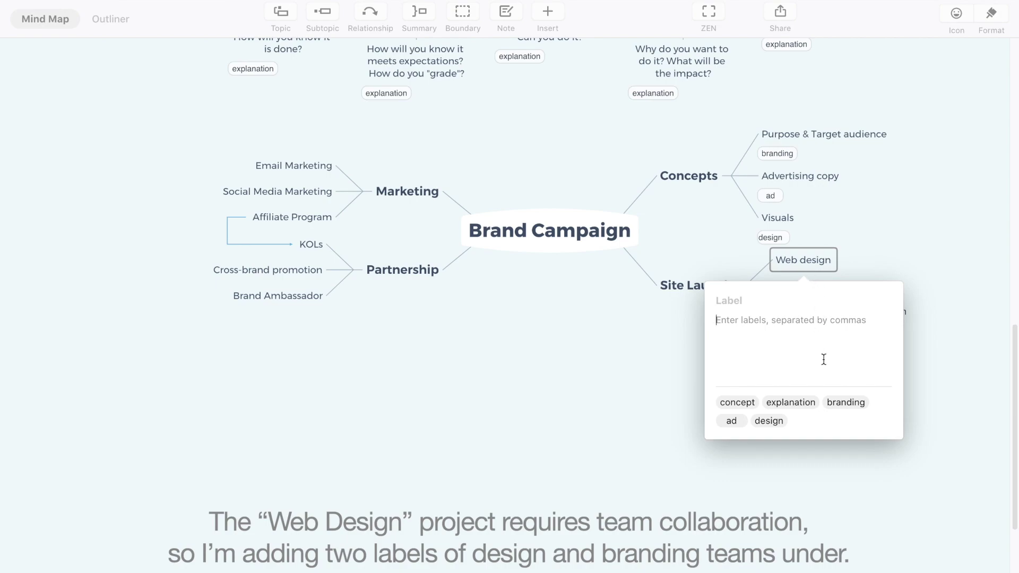
pyautogui.click(845, 402)
pyautogui.click(764, 421)
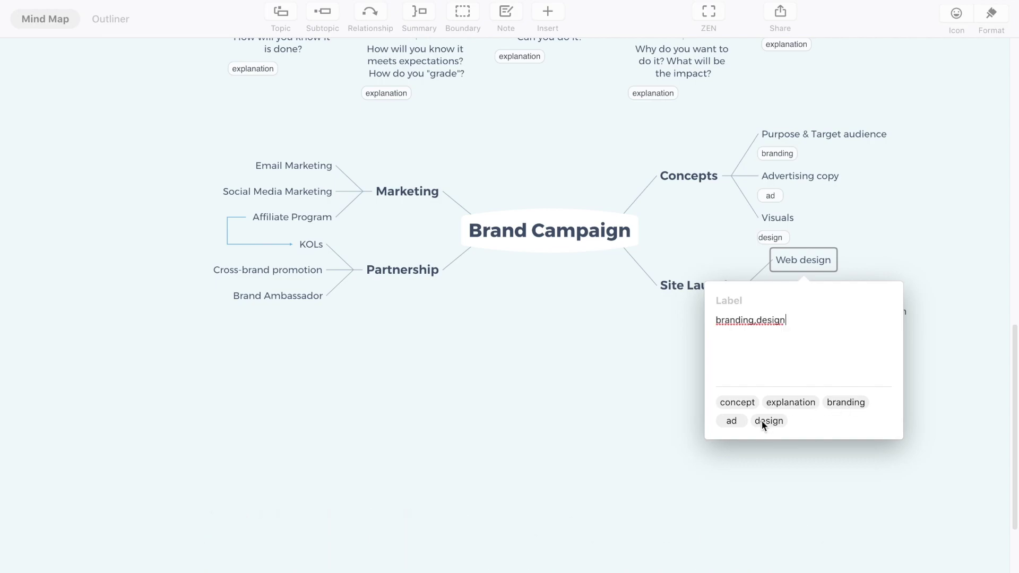
pyautogui.press('Return')
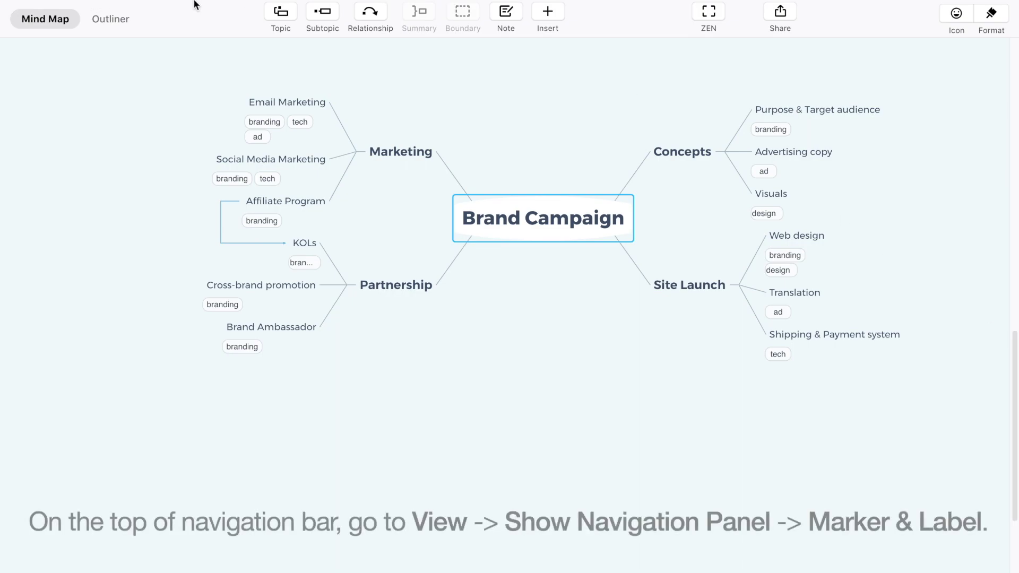
# - Show View > Navigation Panel > Marker & Label, listing ad, branding, concept, design, explanation, tech
pyautogui.moveTo(222, 4)
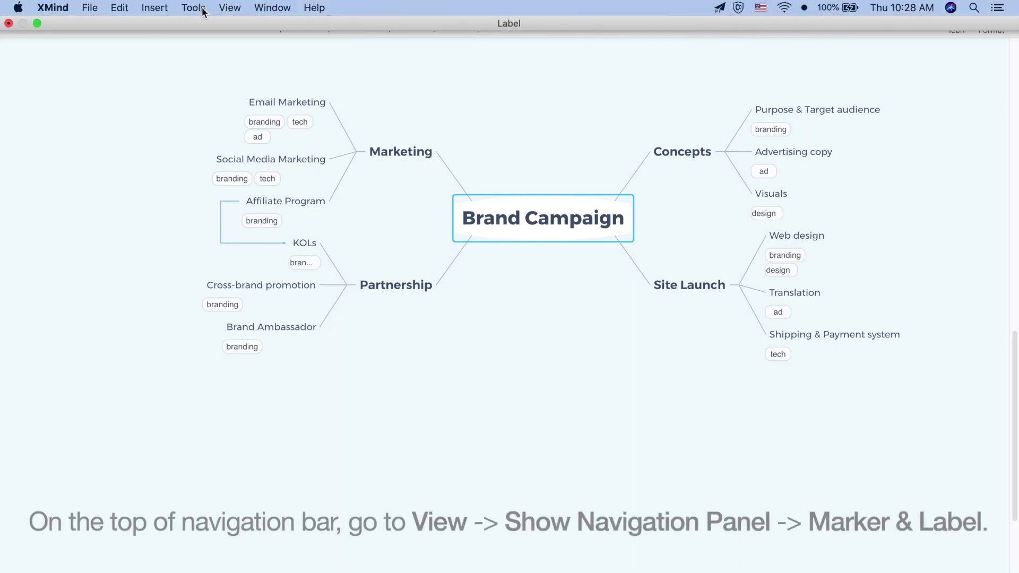
pyautogui.click(214, 7)
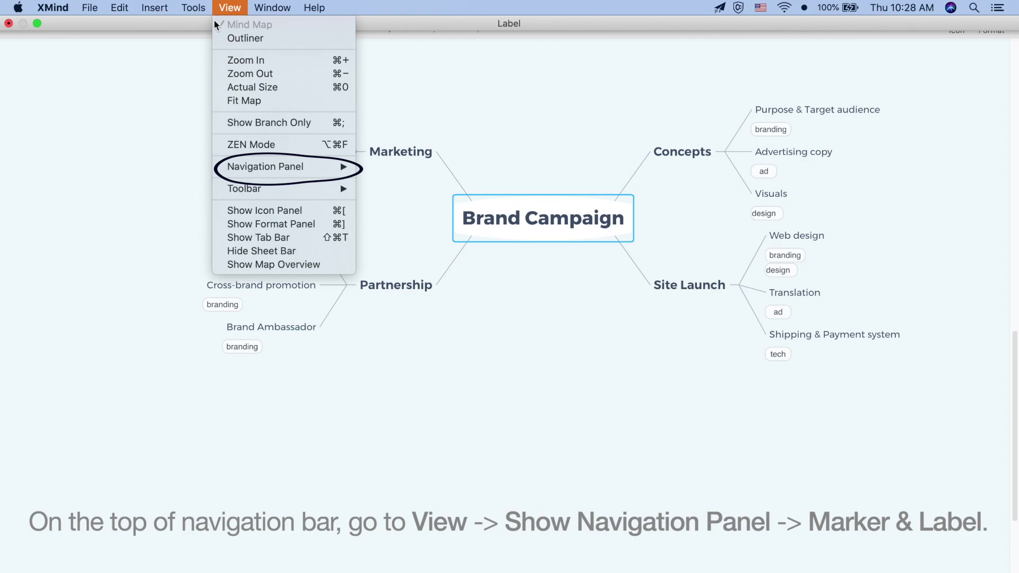
pyautogui.moveTo(236, 165)
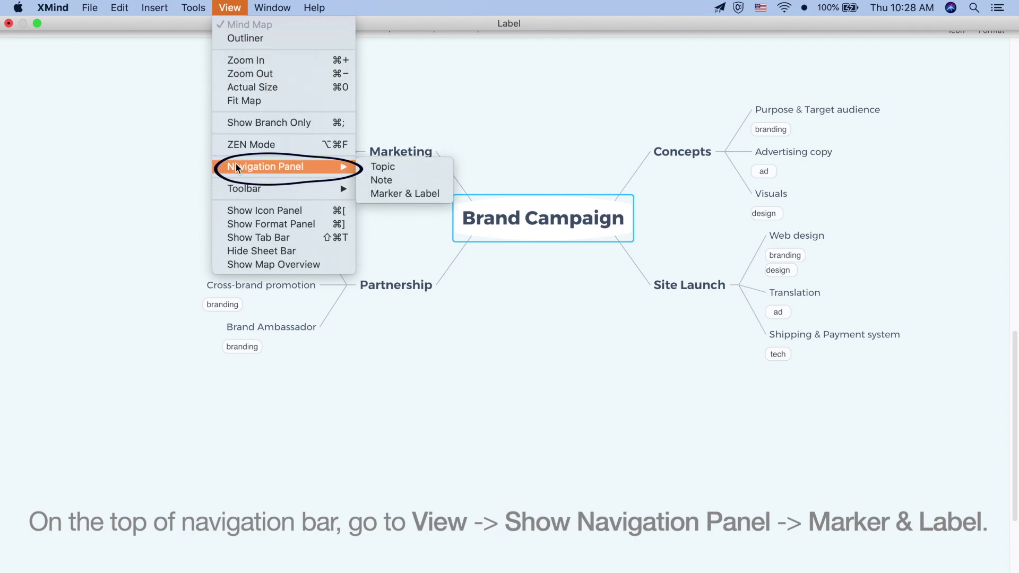
pyautogui.click(383, 194)
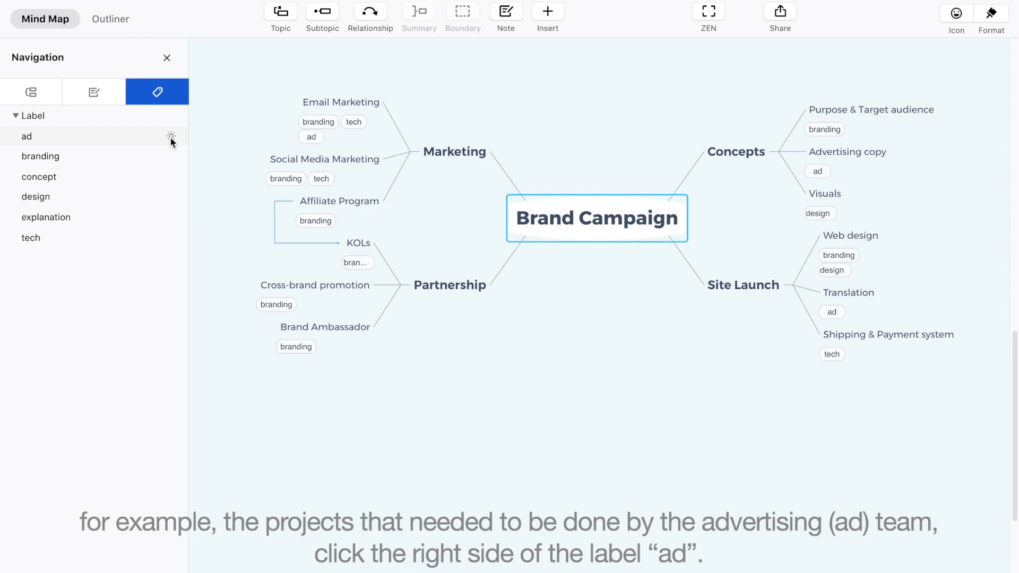
# - Highlight topics labelled ad, design, then branding, clearing each filter, then close the panel
pyautogui.click(171, 137)
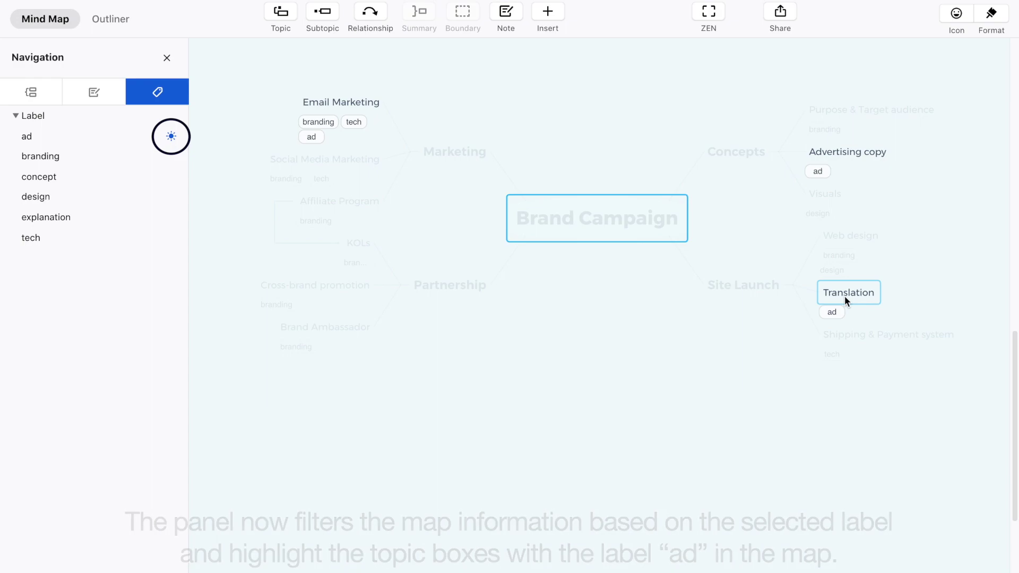
pyautogui.click(170, 136)
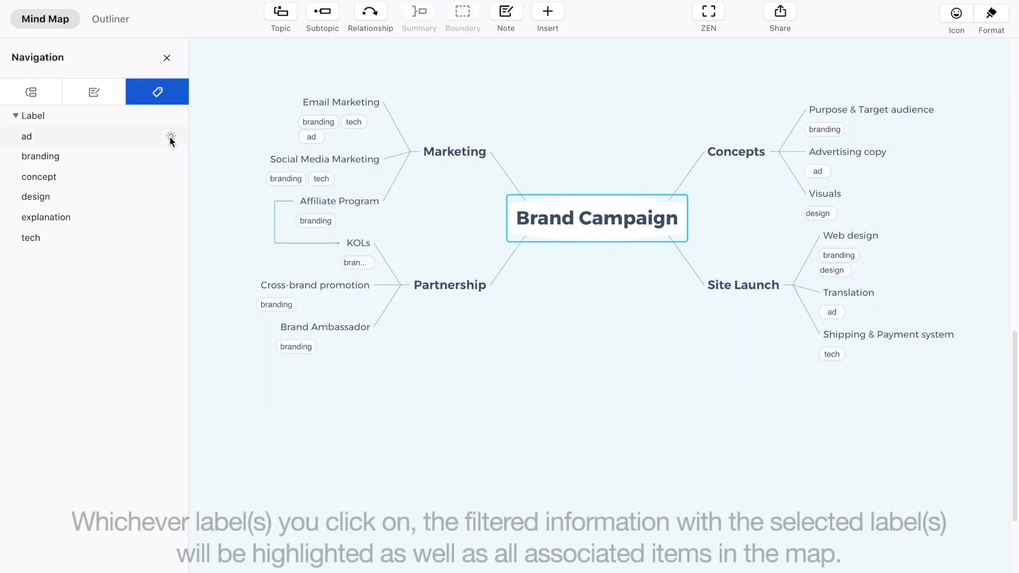
pyautogui.click(171, 197)
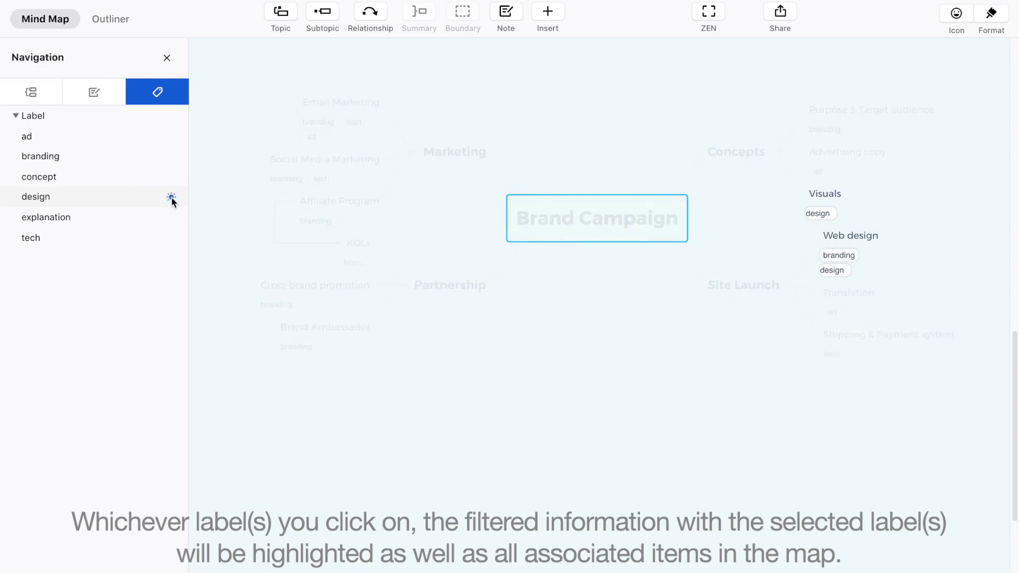
pyautogui.click(171, 197)
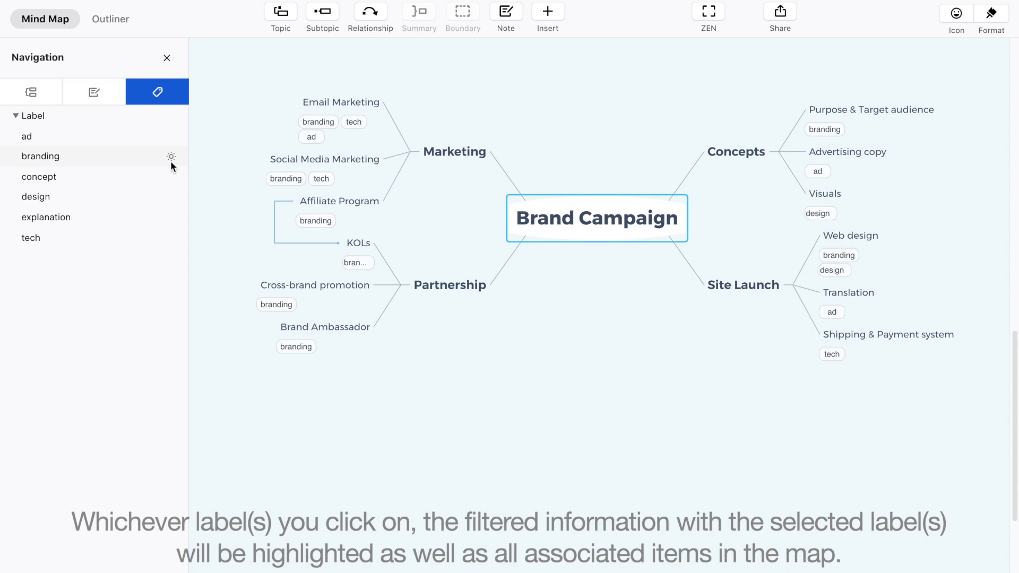
pyautogui.click(171, 157)
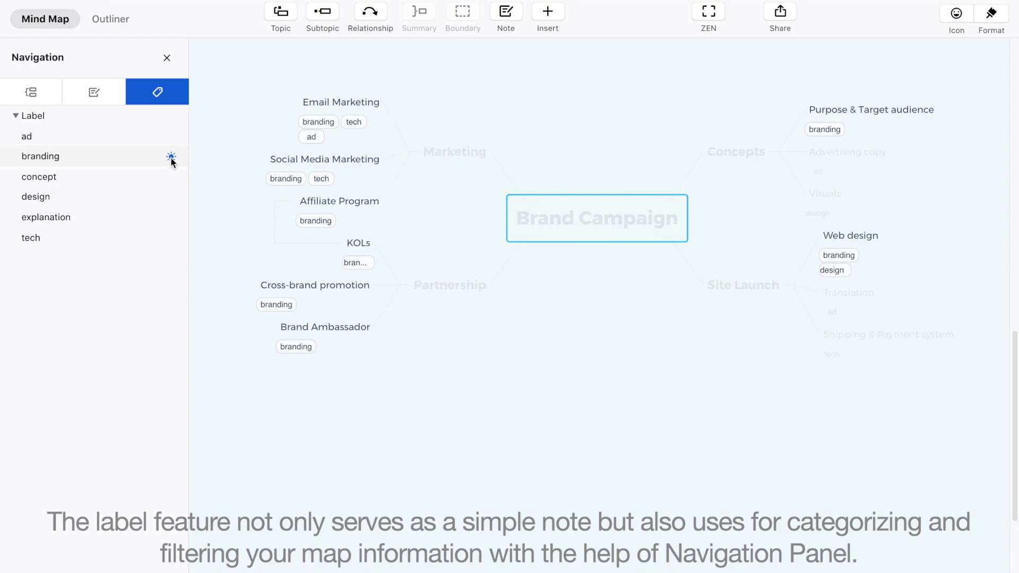
pyautogui.click(170, 157)
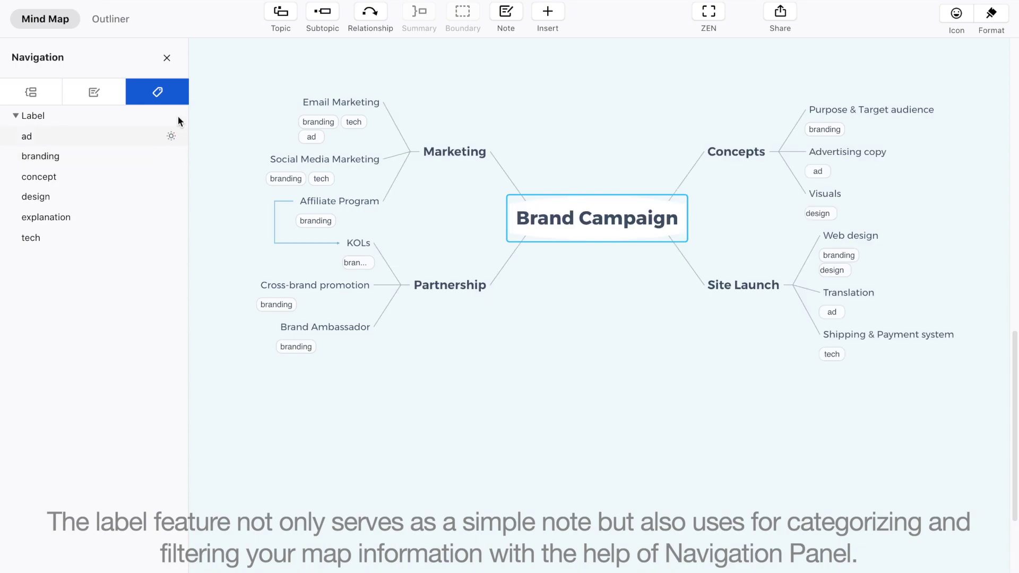
pyautogui.click(167, 59)
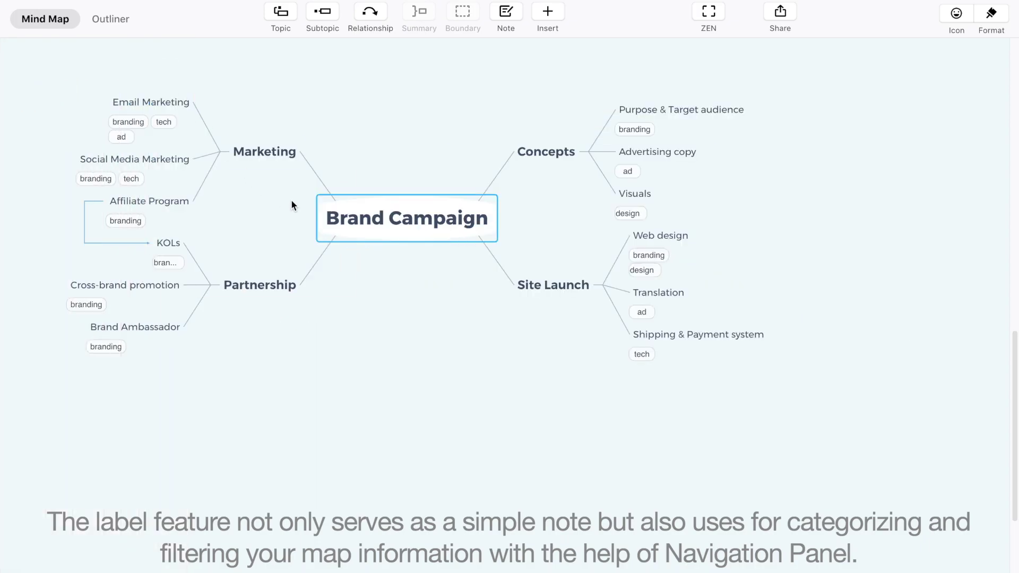